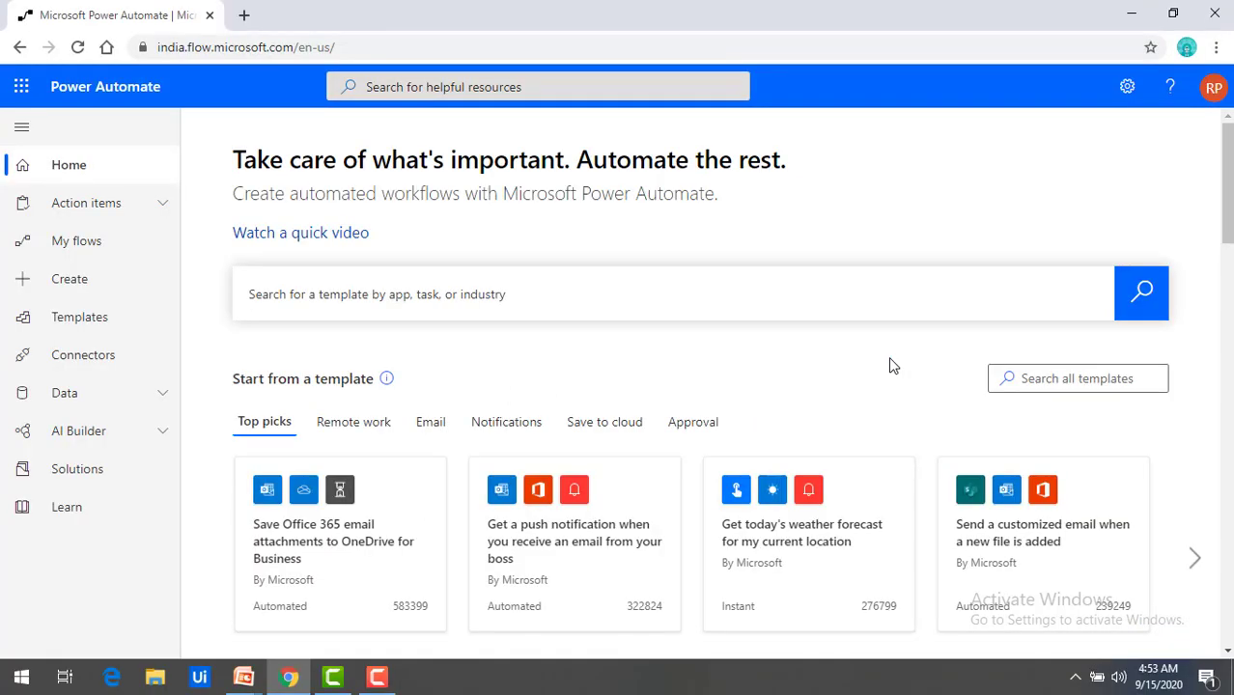
Go to My flows and show the UI flows tab, which has no flows yet.
click(89, 250)
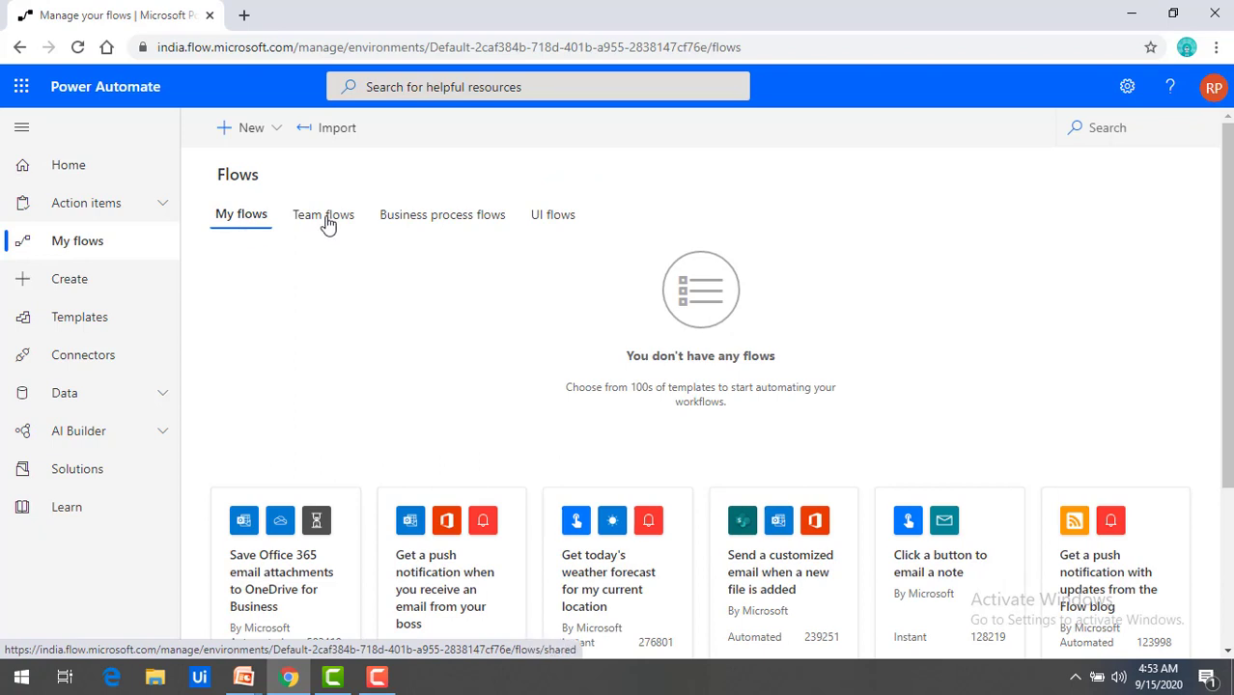
click(563, 222)
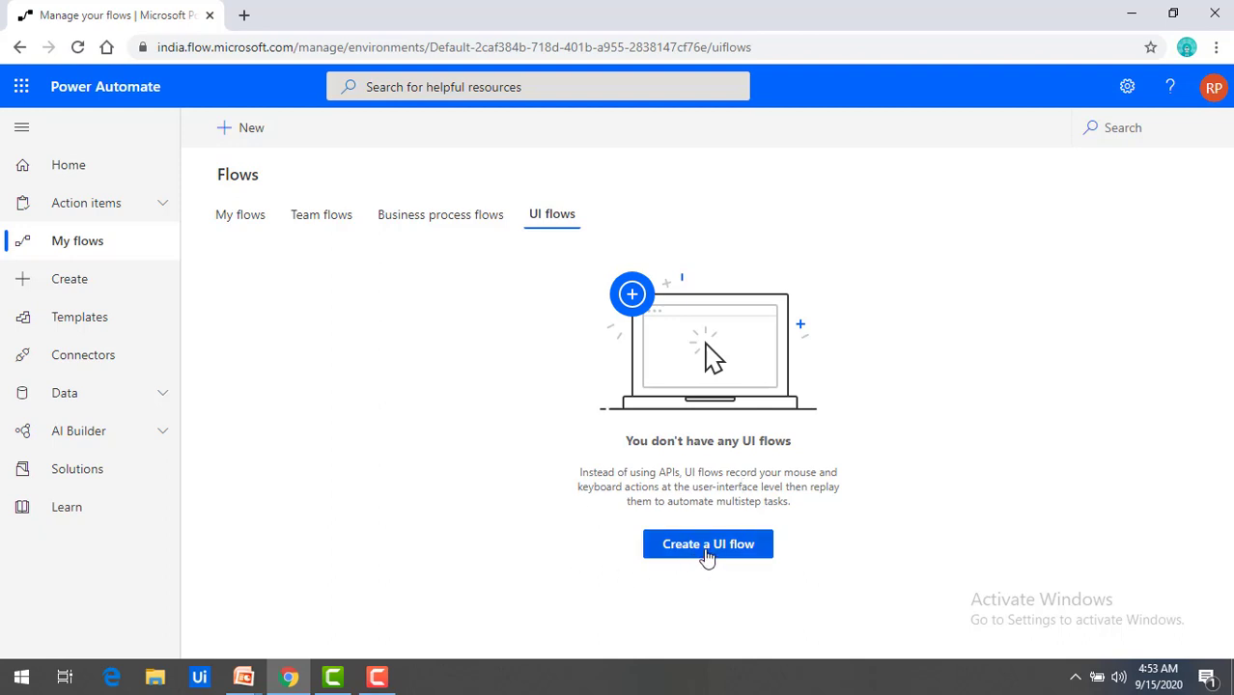
Start a new UI flow and choose Windows recorder over Selenium IDE as the recording method.
click(707, 545)
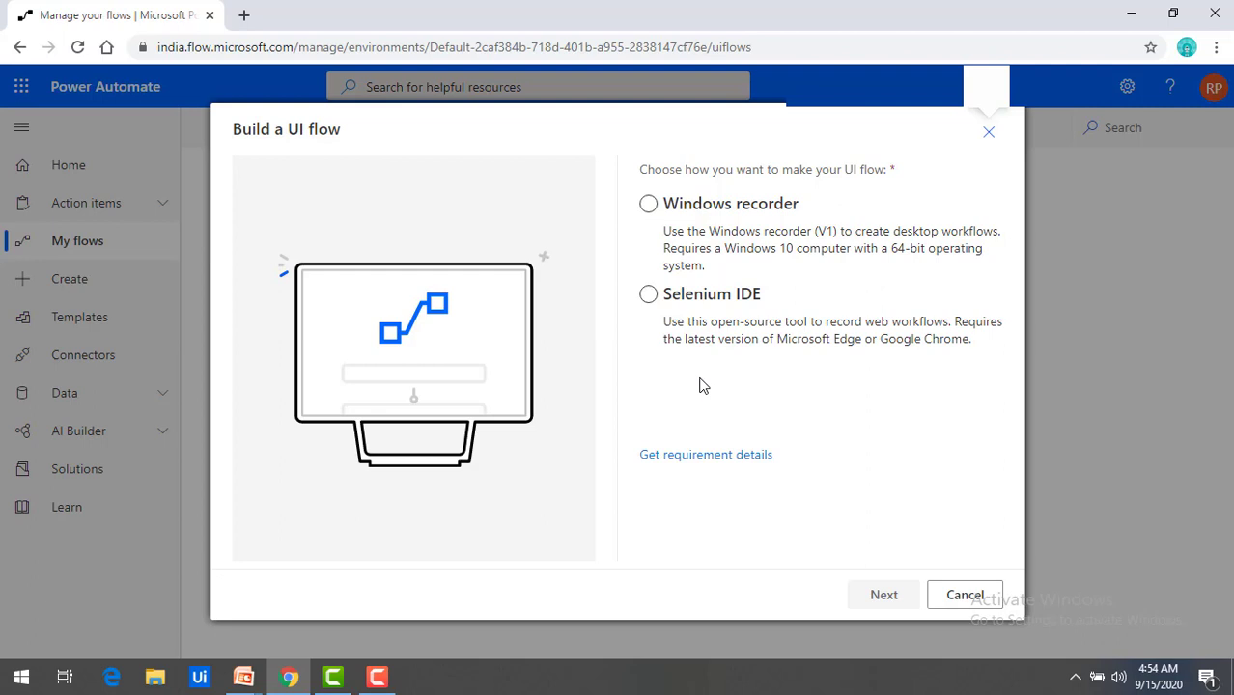
click(649, 206)
click(715, 212)
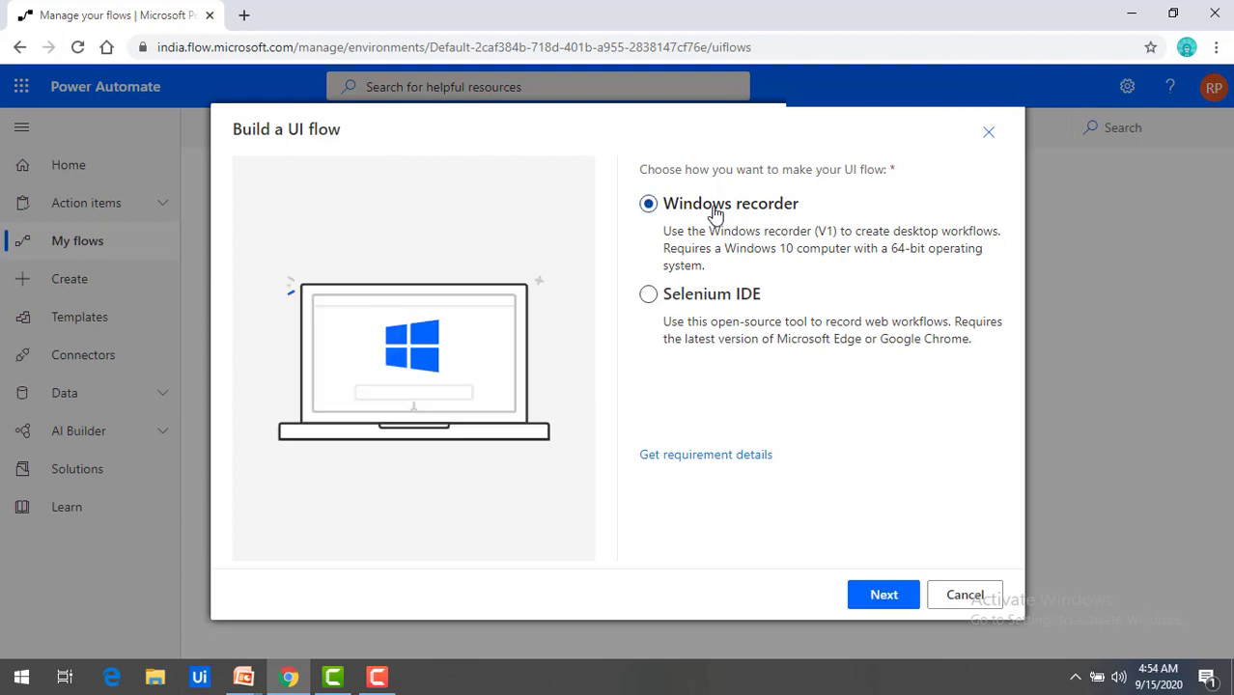
click(716, 303)
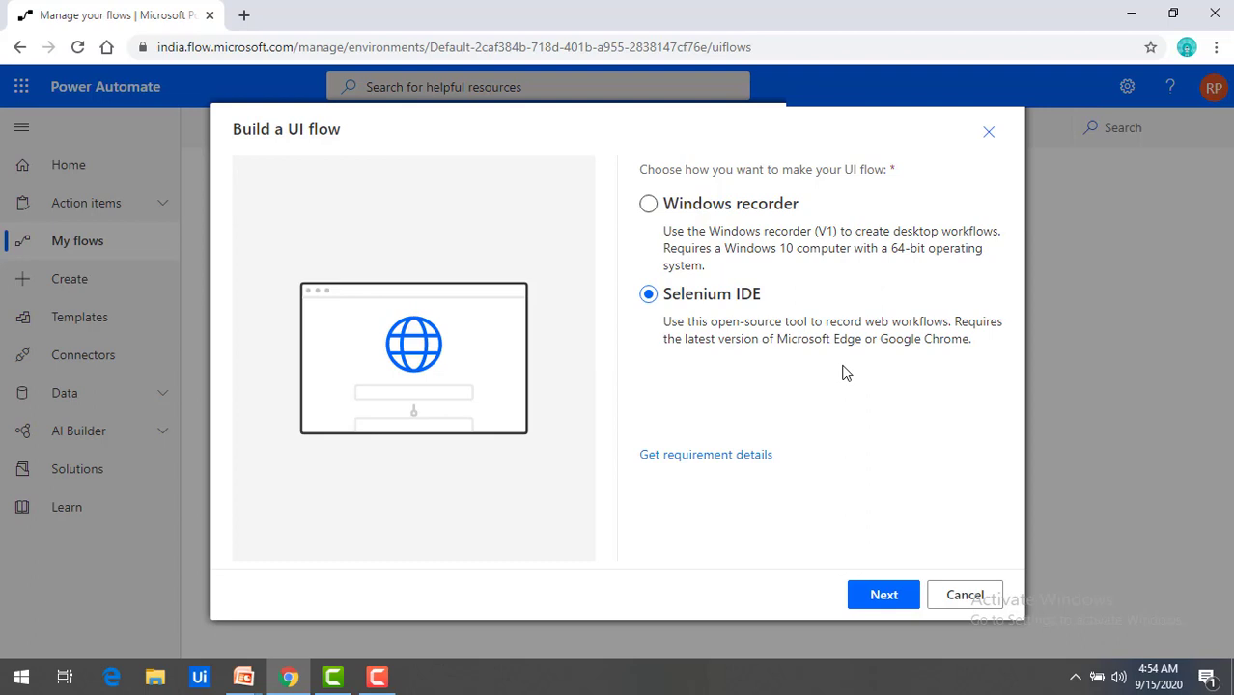
click(741, 208)
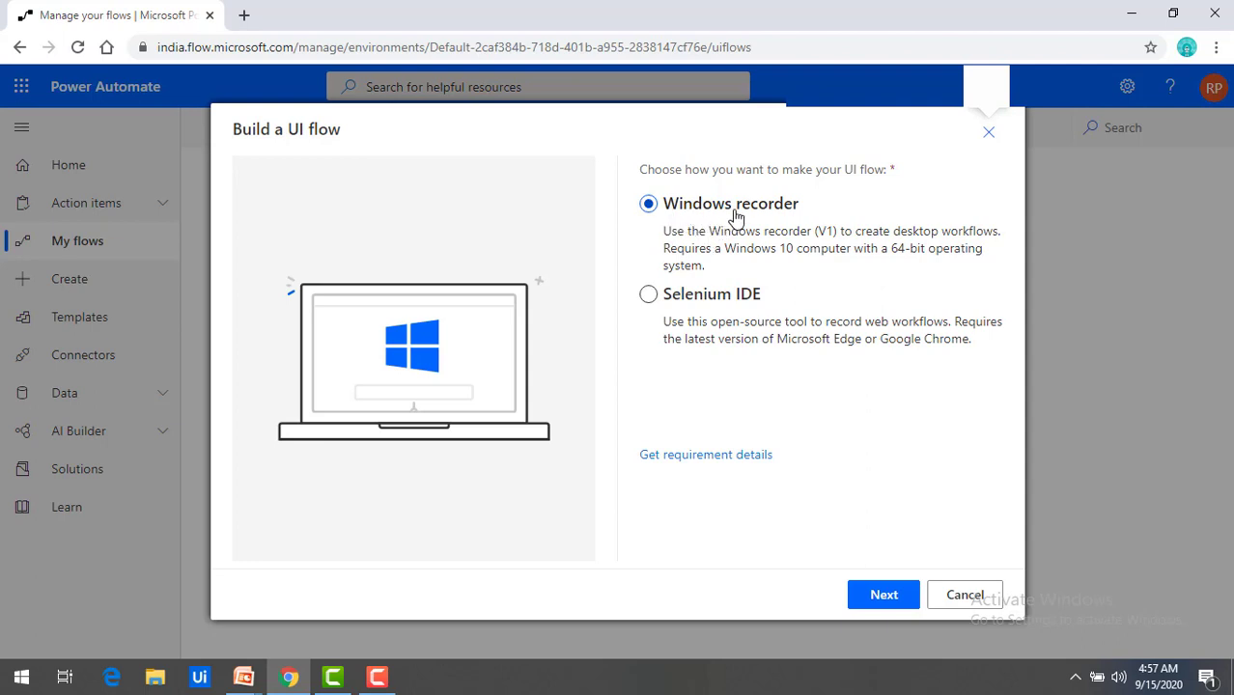
Name the Windows-recorder flow 'Desktop App' and advance to the Set up inputs step.
click(874, 598)
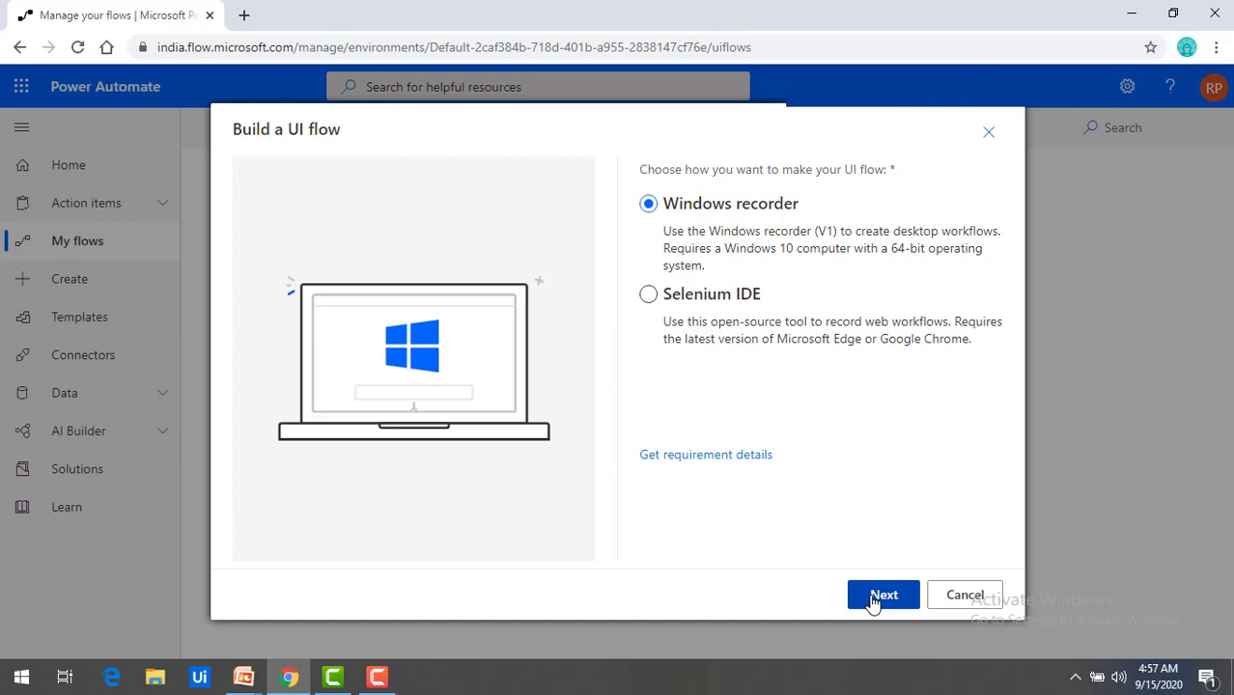
click(782, 197)
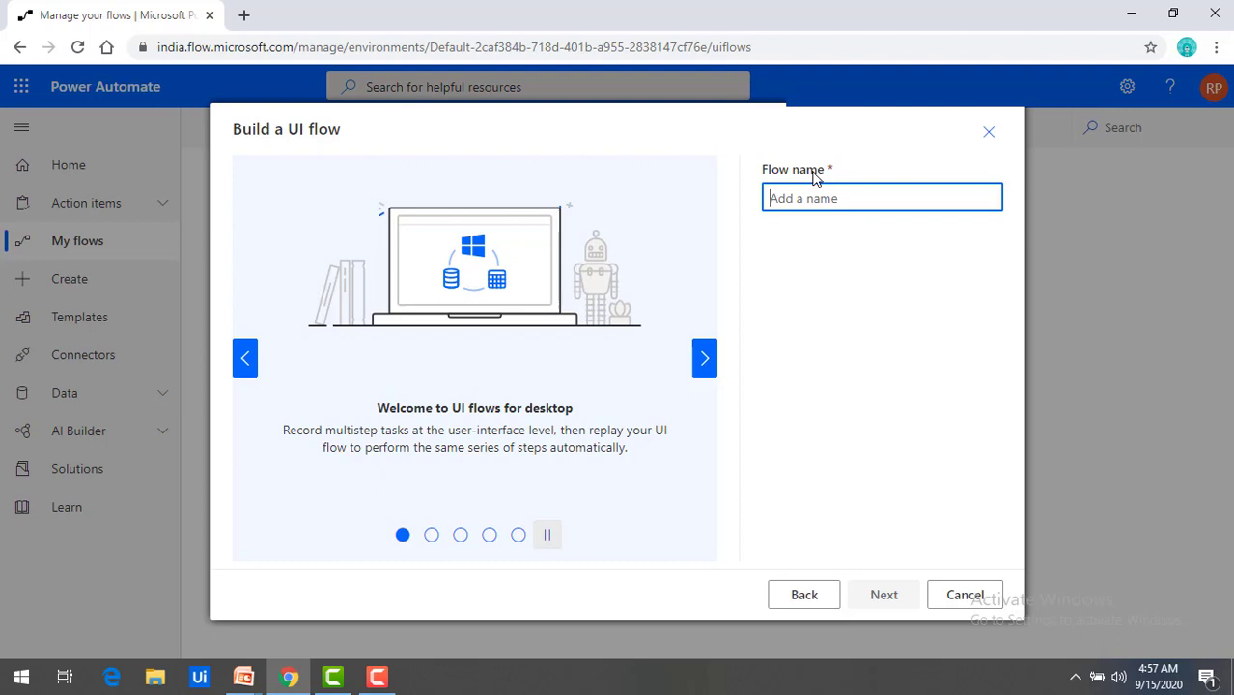
drag(762, 171, 832, 179)
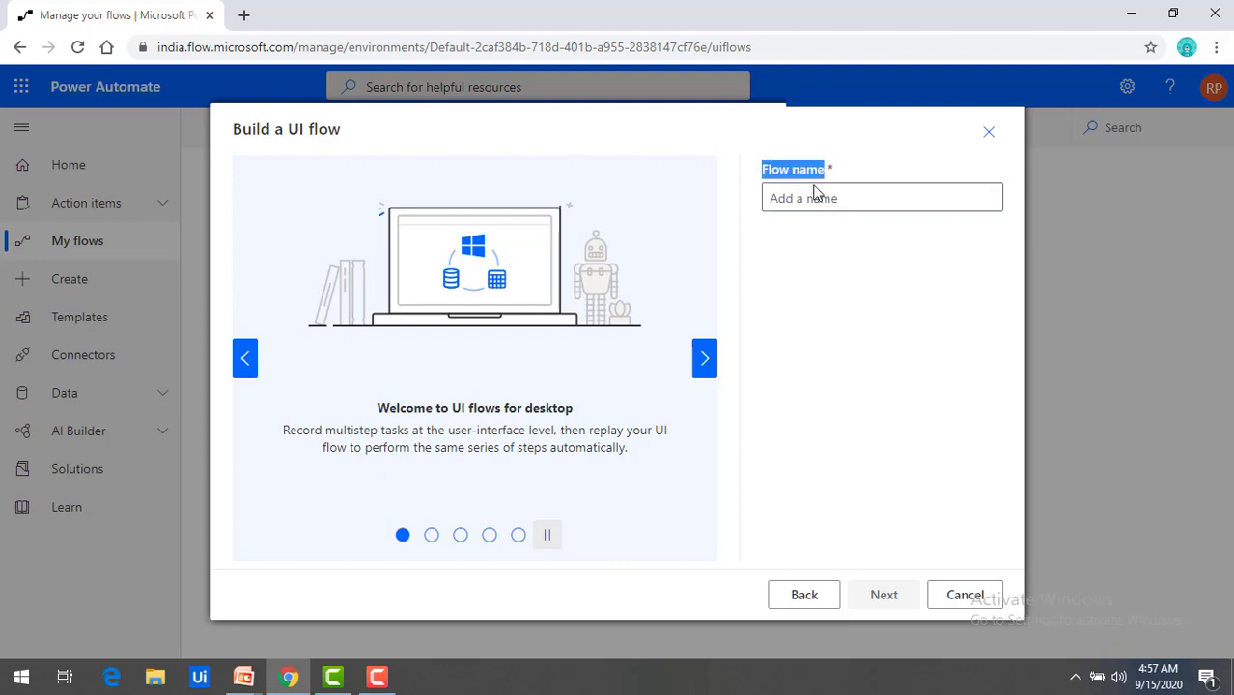
click(807, 198)
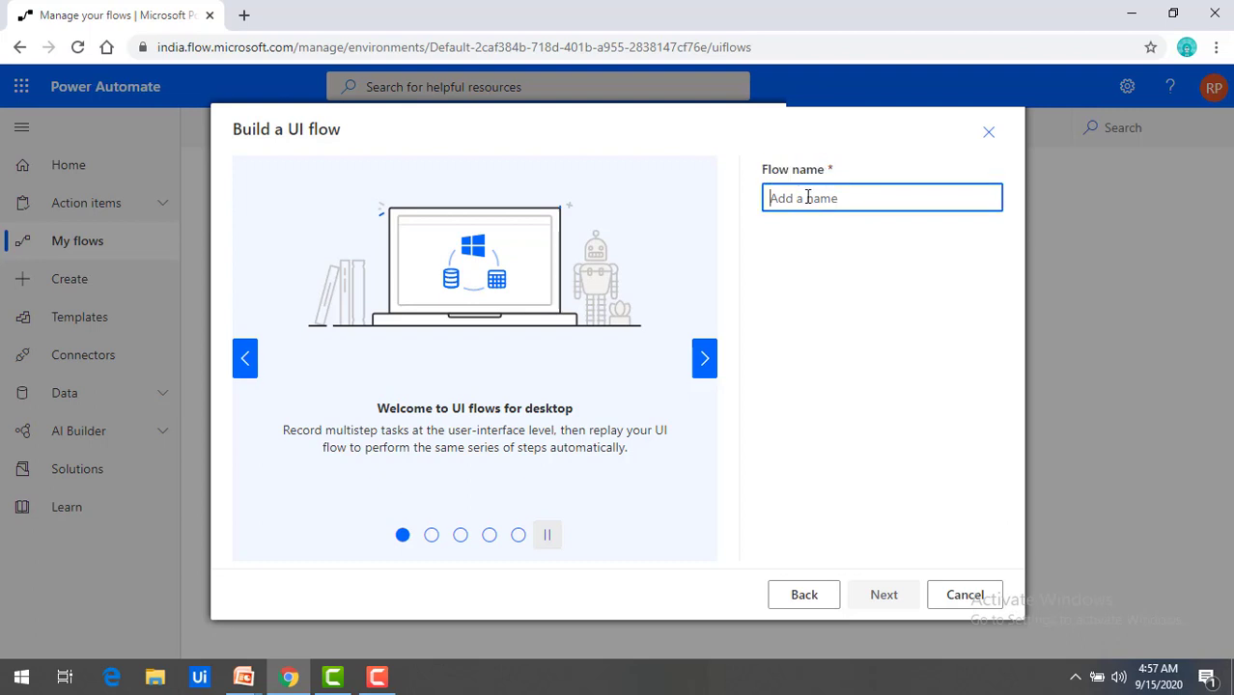
text(Deskto)
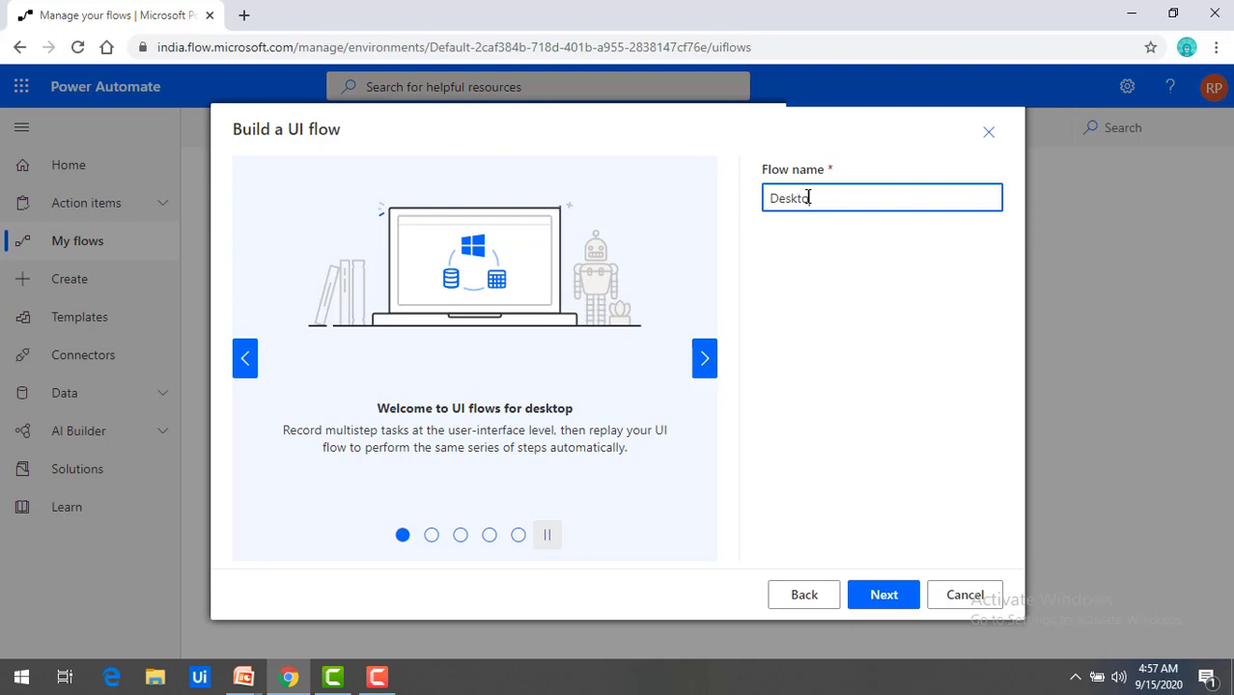
text(p App)
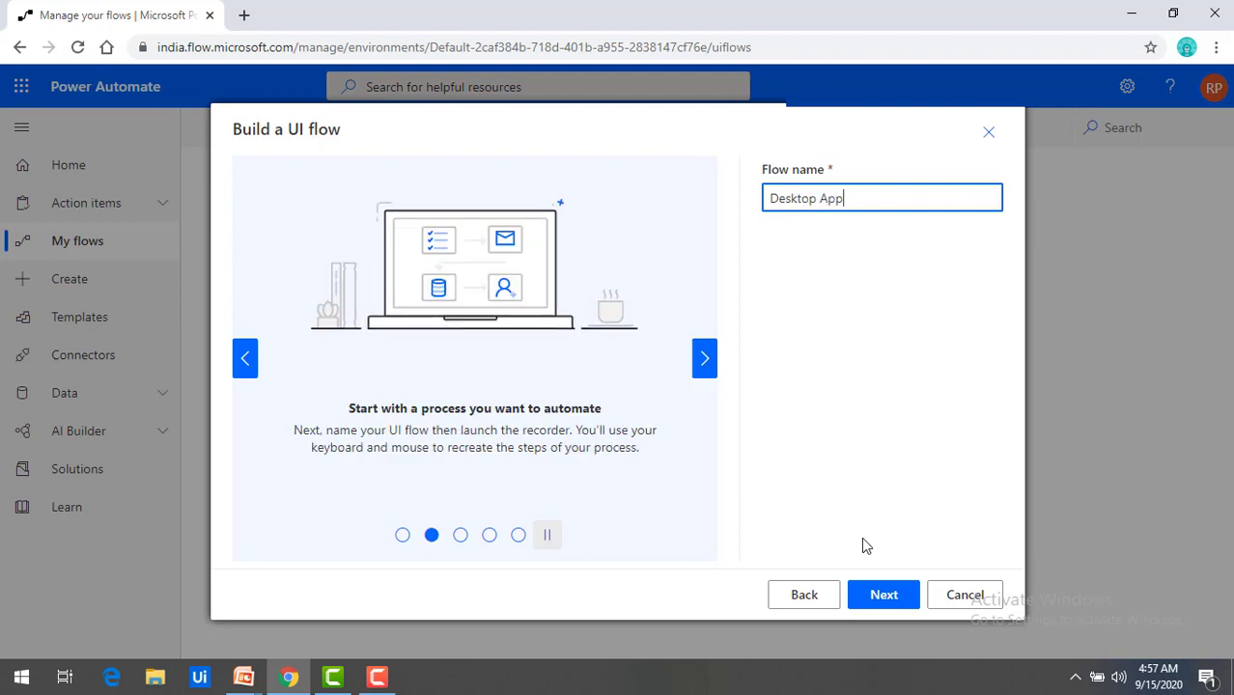
click(901, 599)
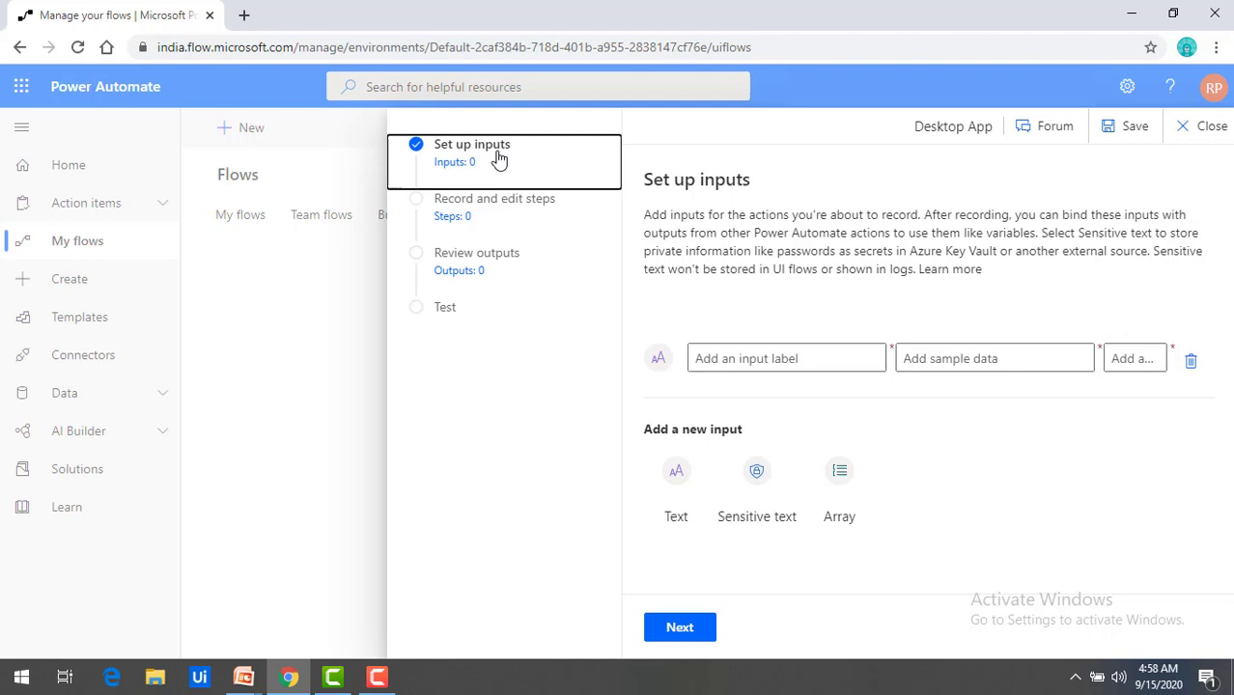
Move the Desktop App flow on to Record and edit steps with zero inputs.
click(679, 628)
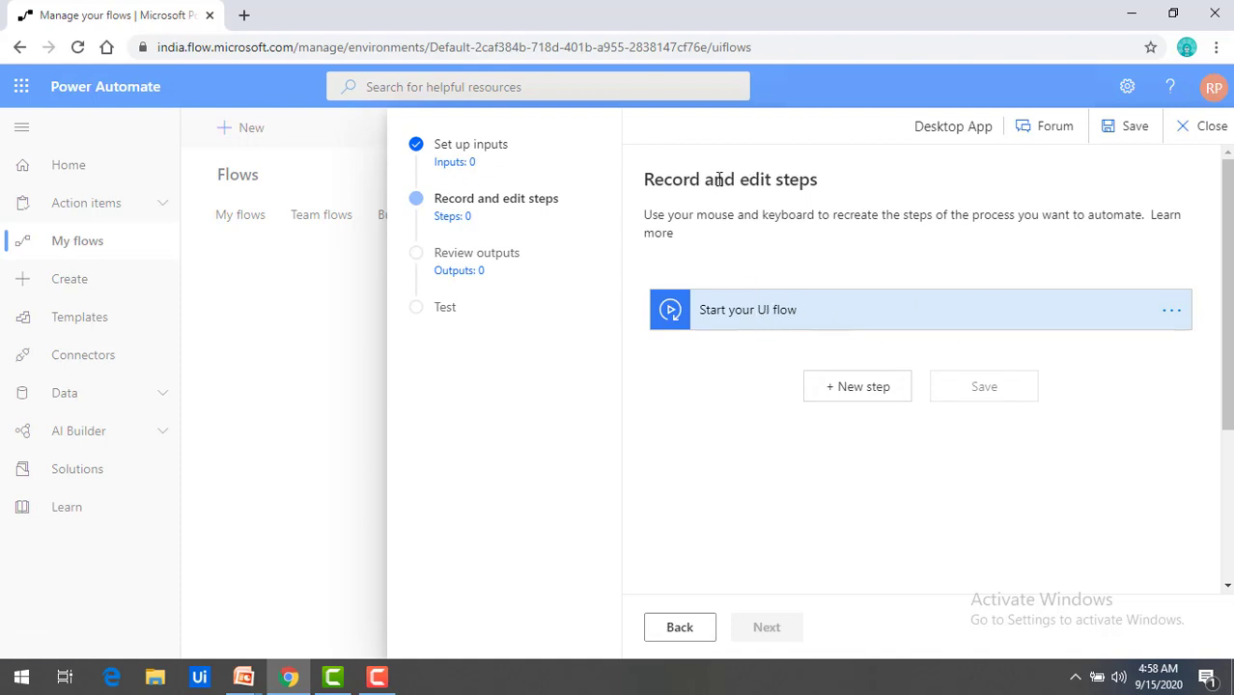
drag(712, 179, 822, 189)
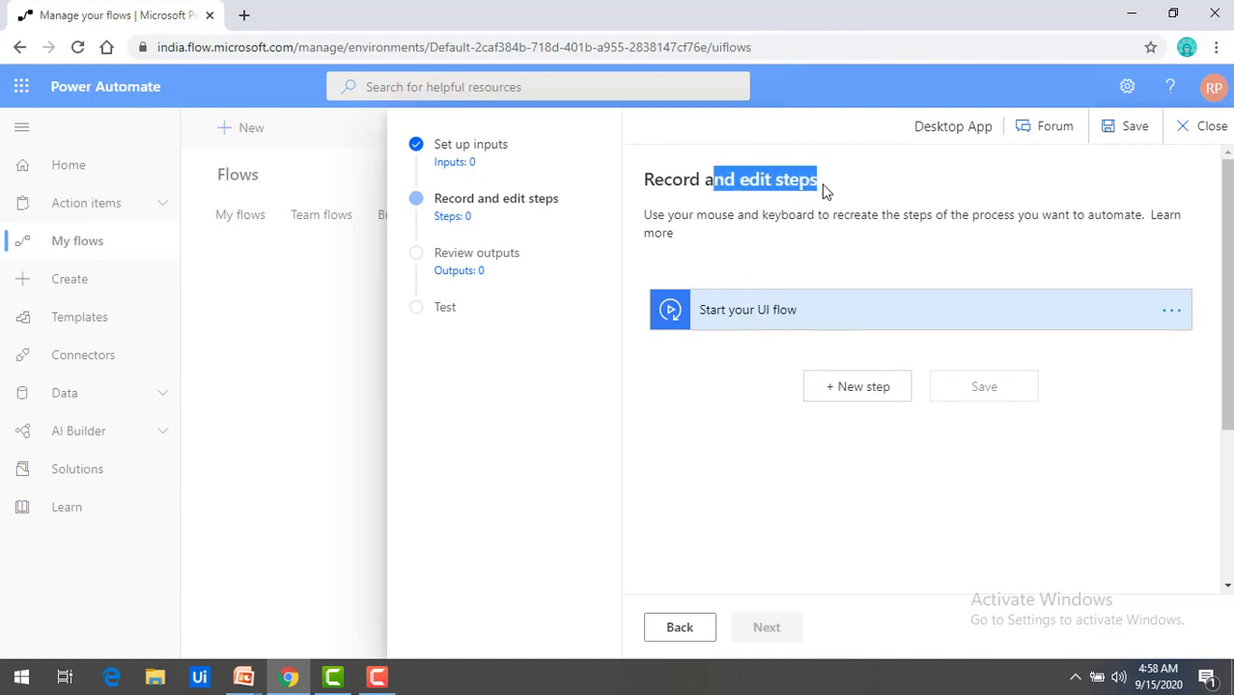
Add a Choose an action step after Start your UI flow, browse Recorder actions, then close the editor.
click(858, 395)
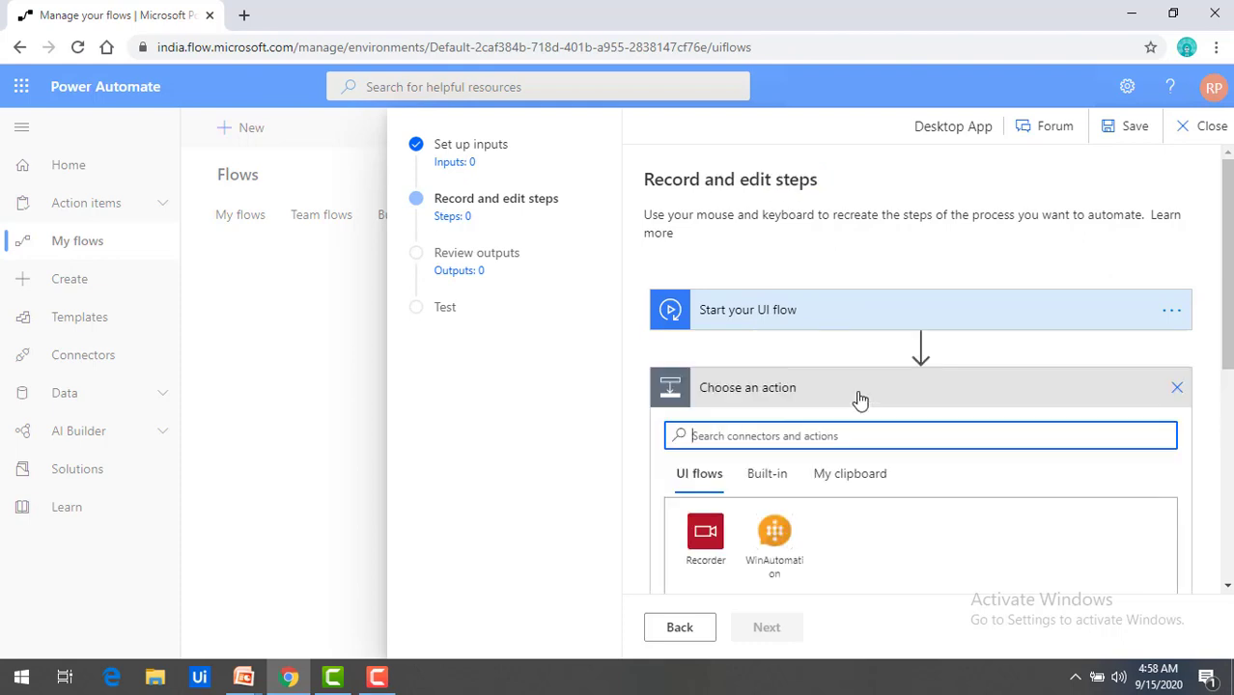
scroll(859, 398, down, 1)
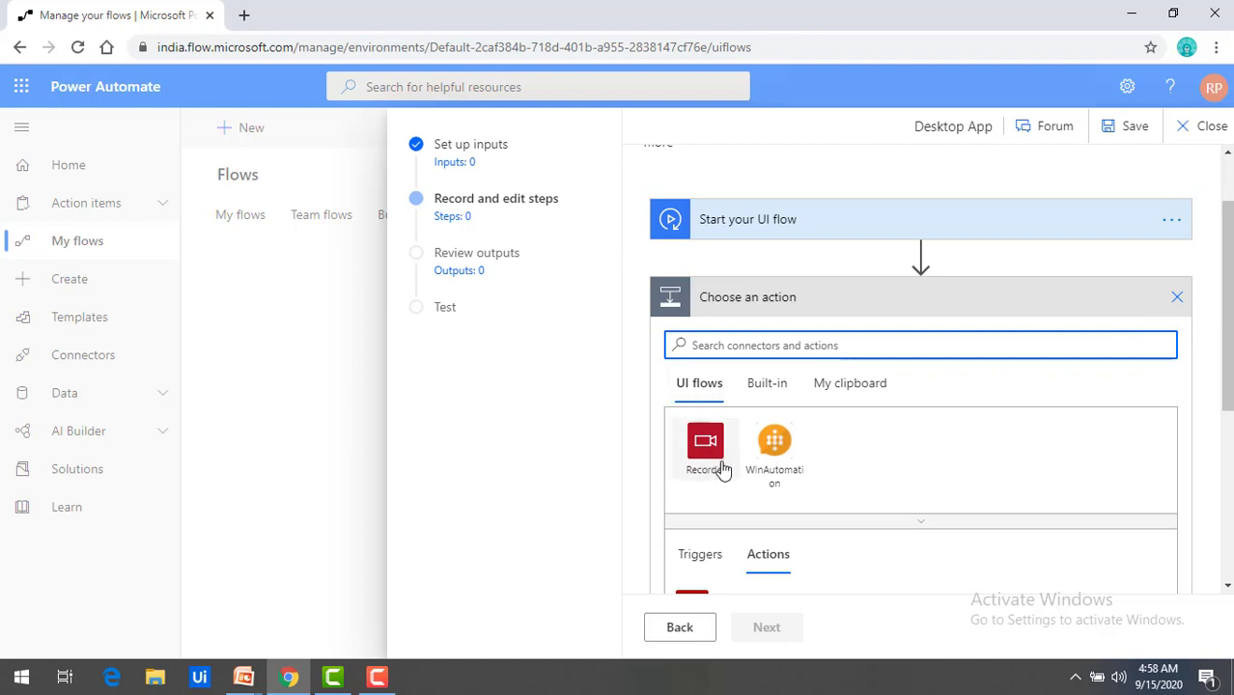
scroll(802, 468, down, 1)
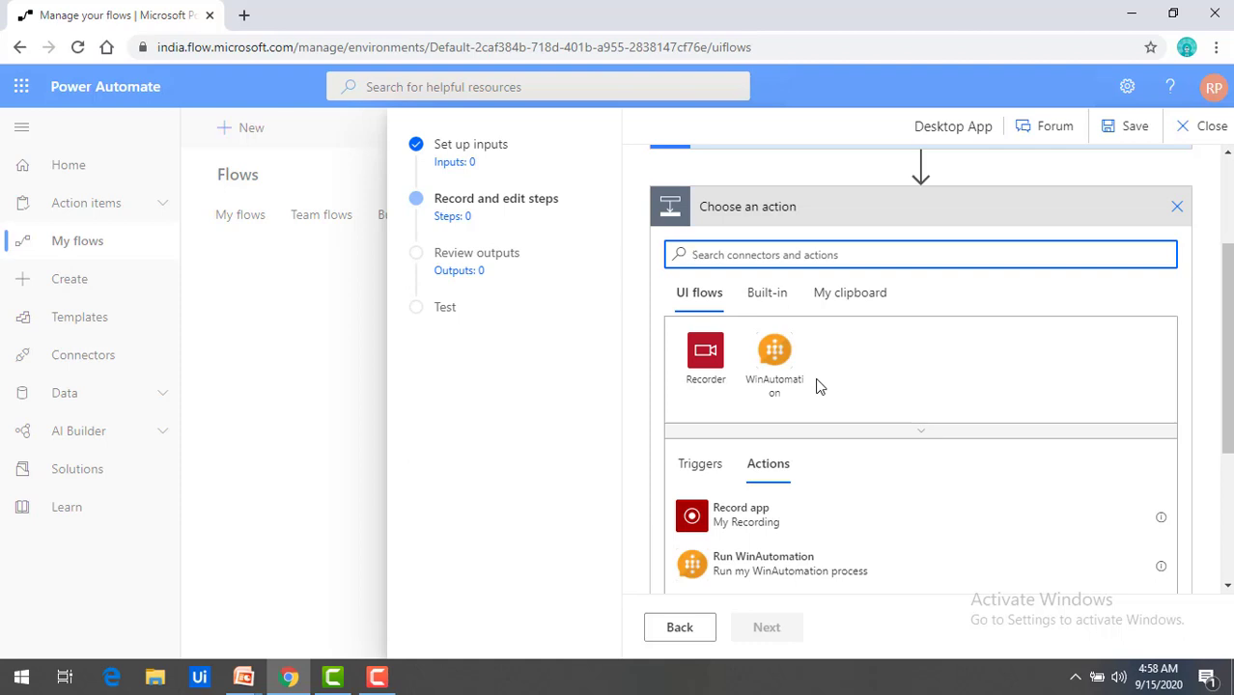
click(1200, 135)
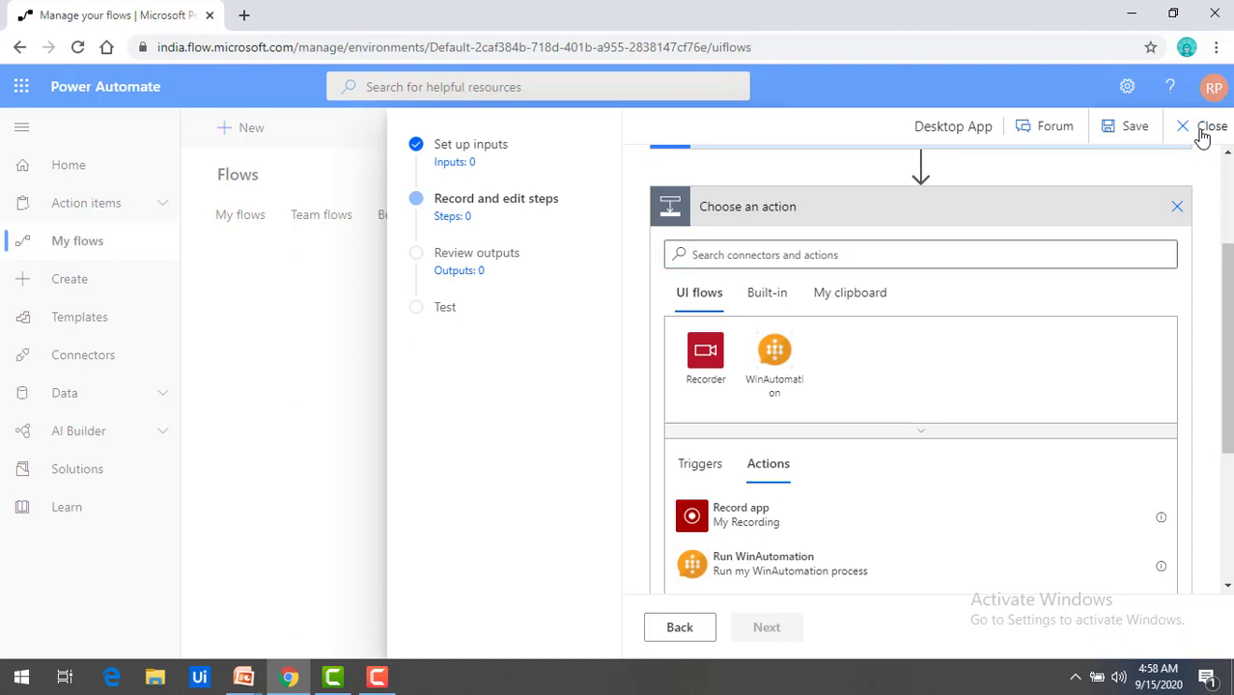
Dismiss the save prompt and begin a new UI flow recorded with Selenium IDE.
click(716, 434)
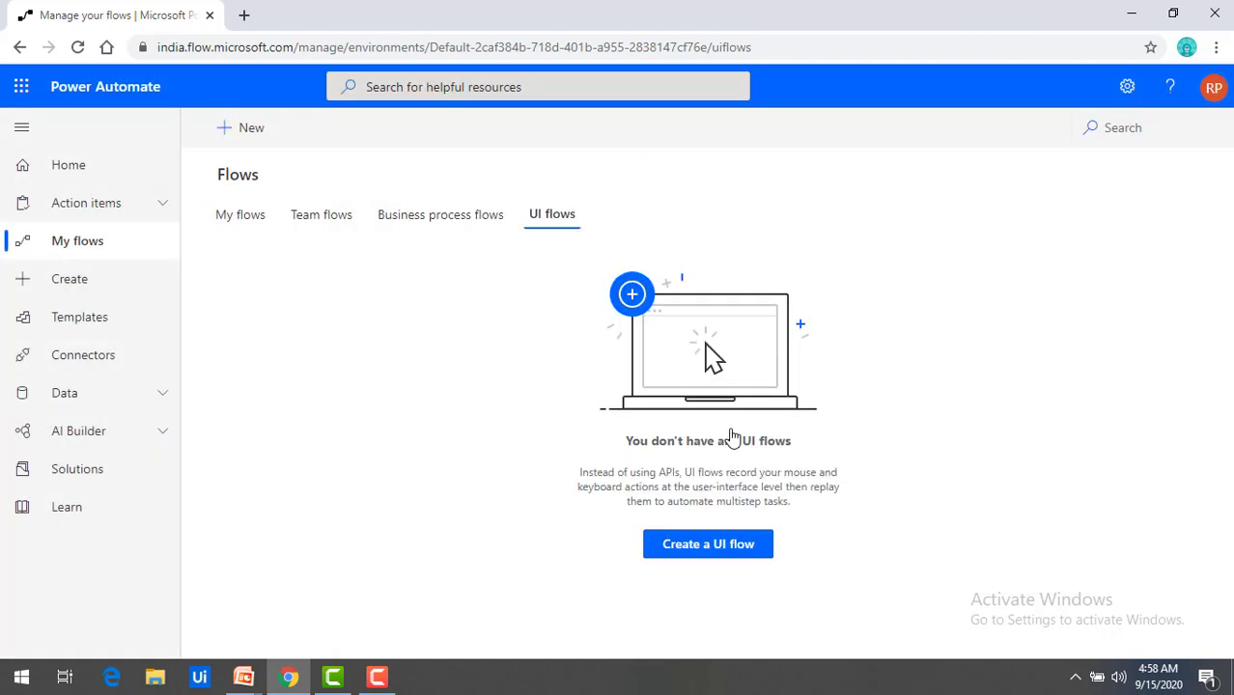
click(716, 547)
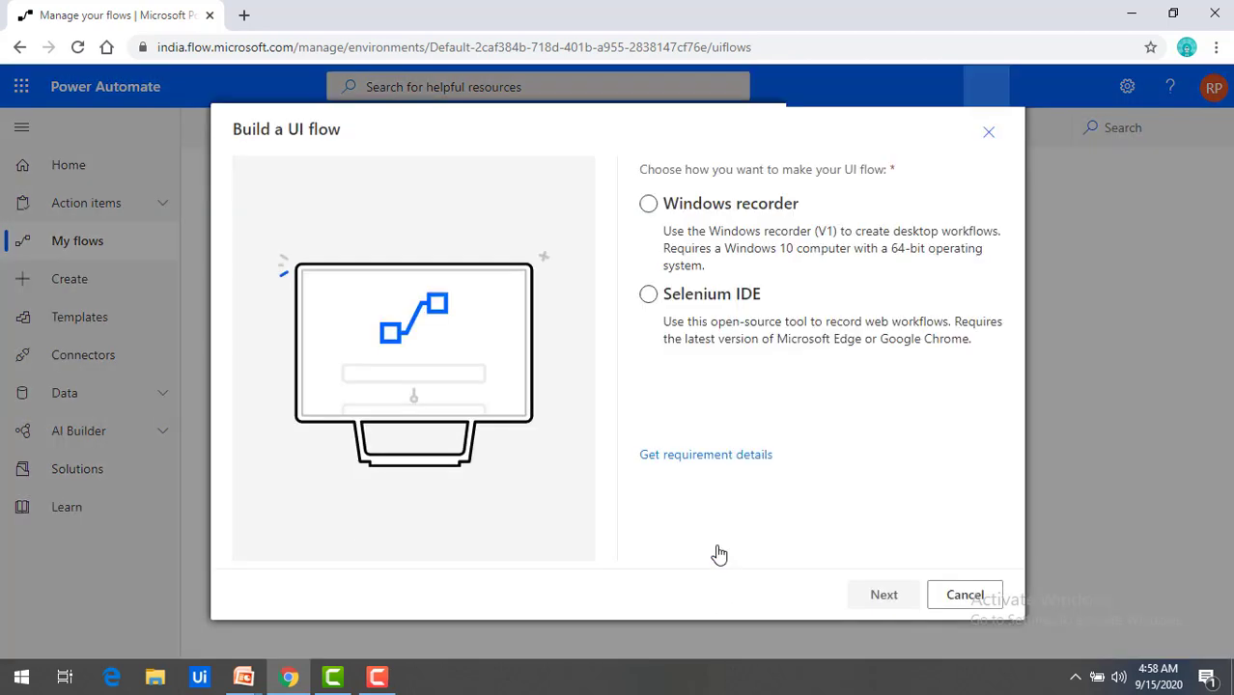
click(730, 314)
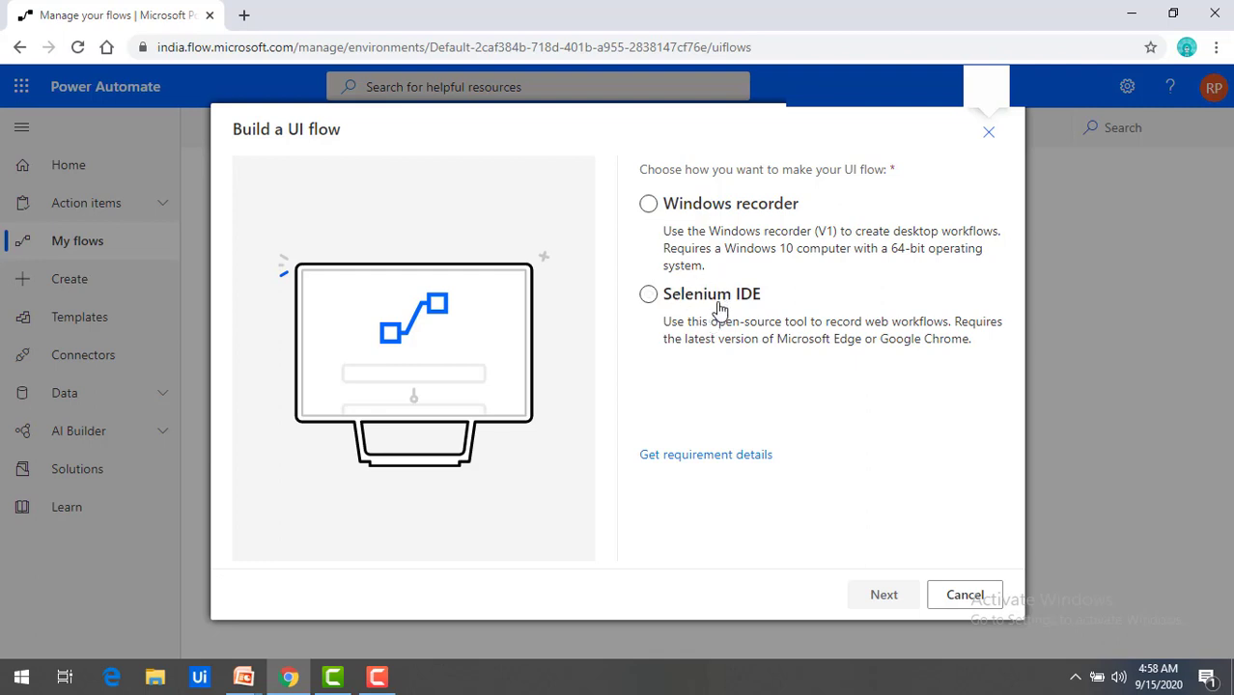
click(712, 307)
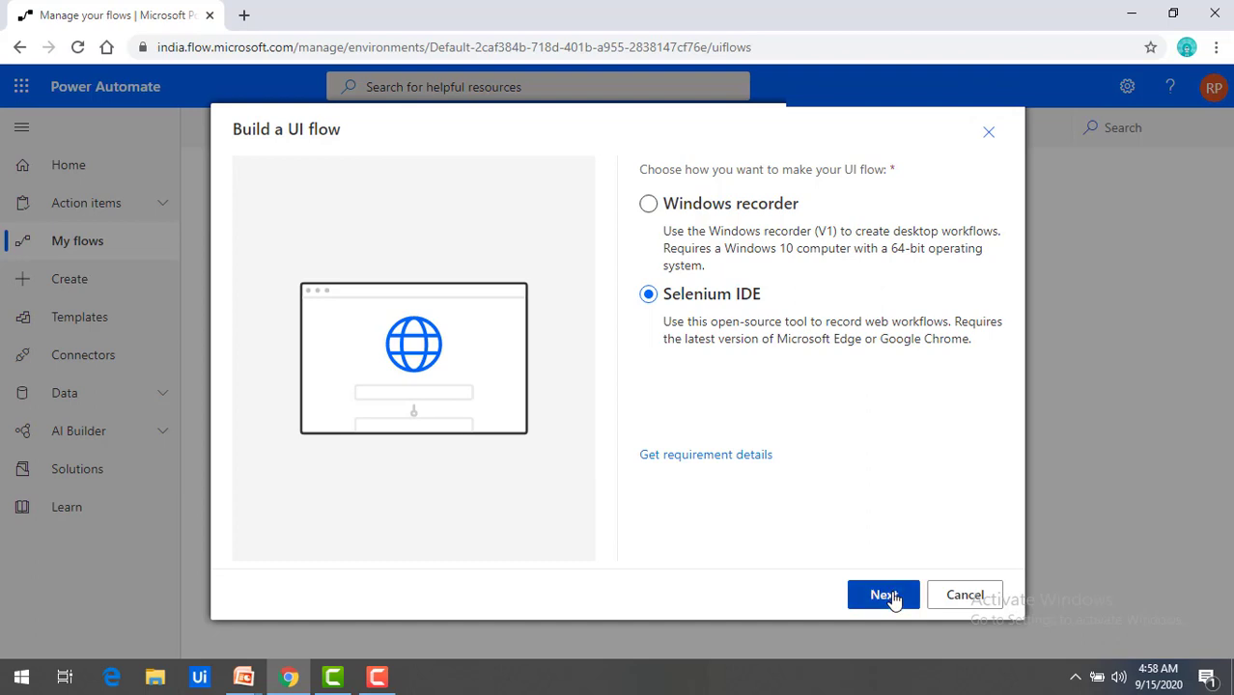
click(884, 595)
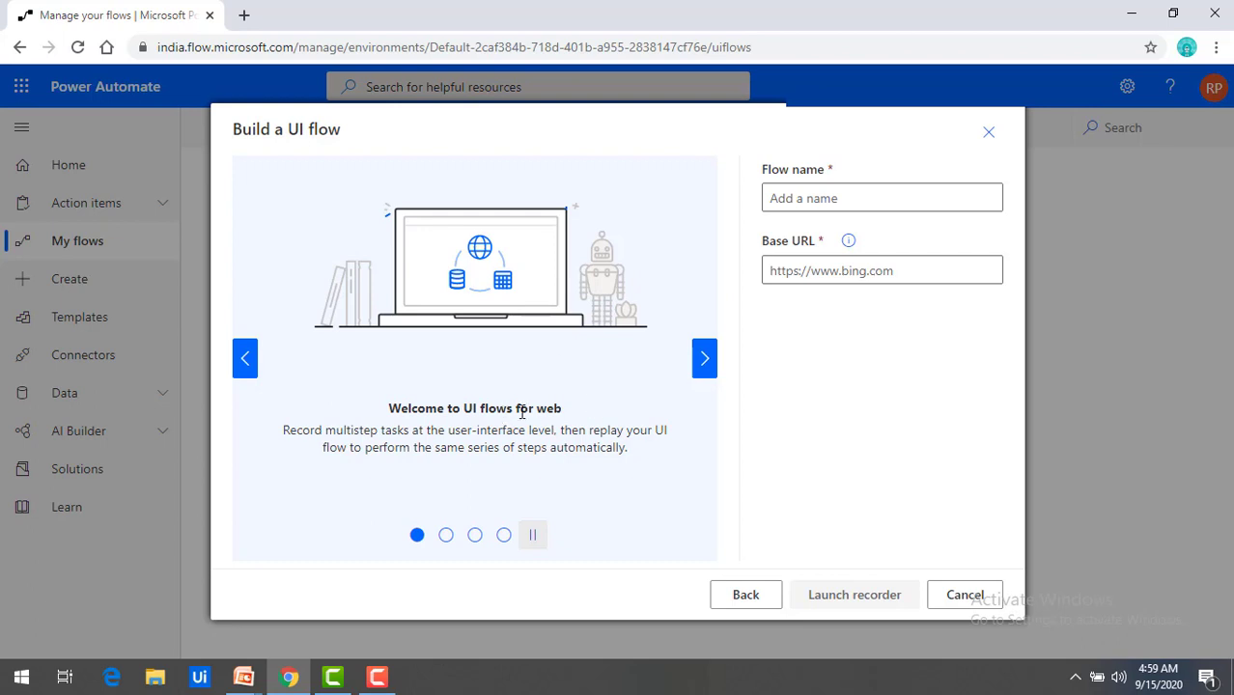
click(851, 197)
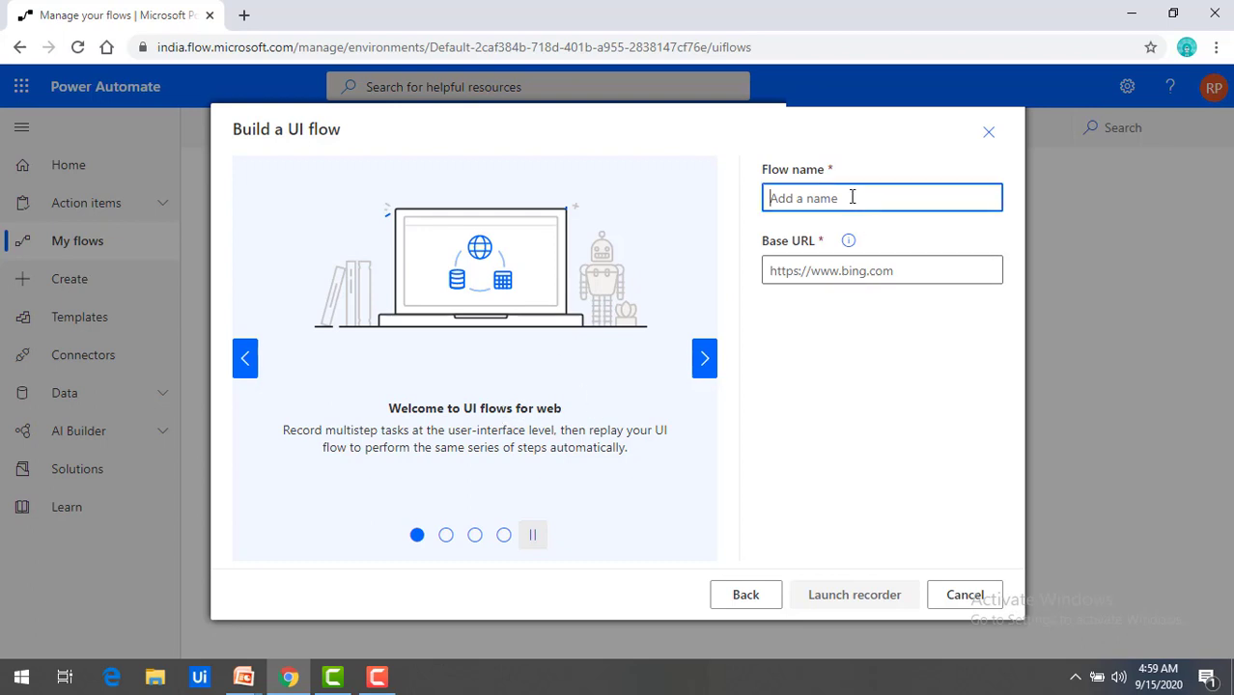
text(Web App)
click(825, 277)
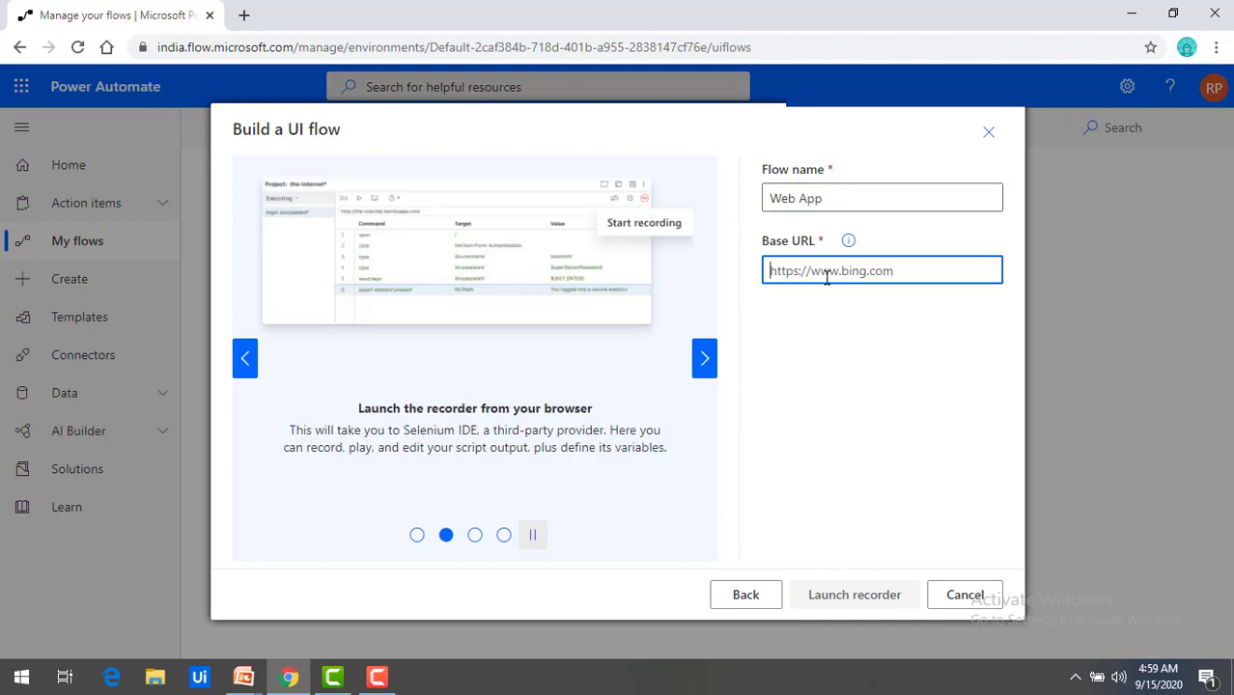
text(https:)
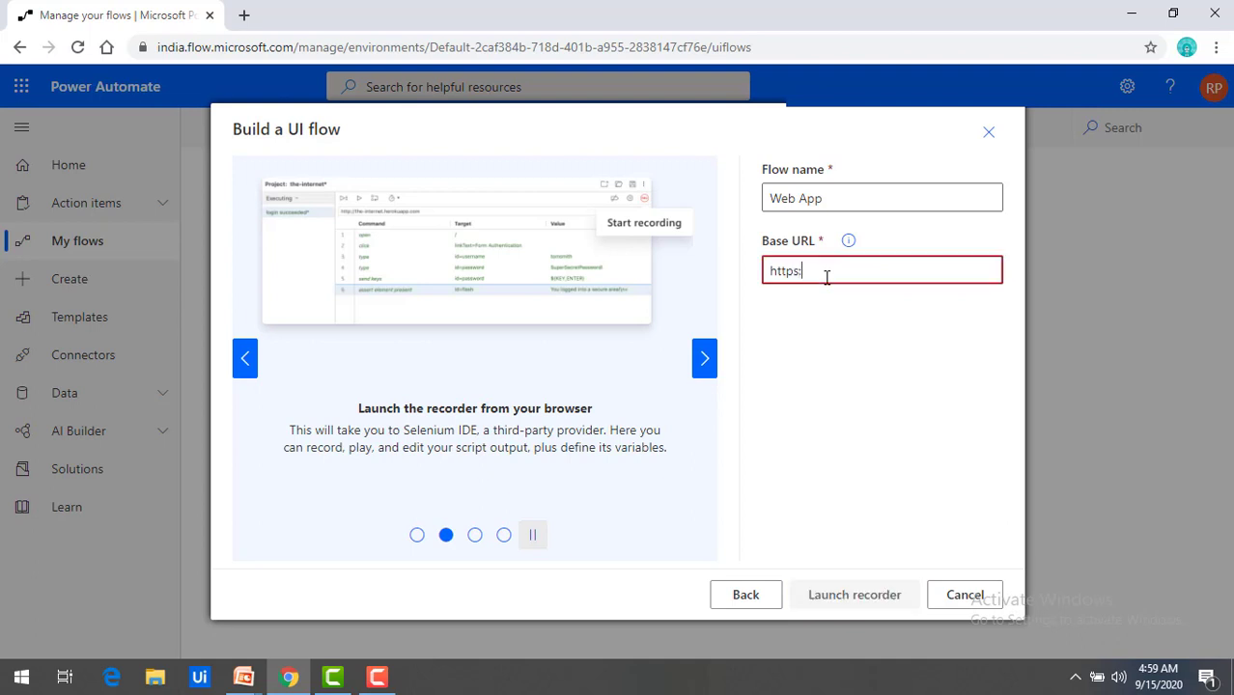
text(//flow.)
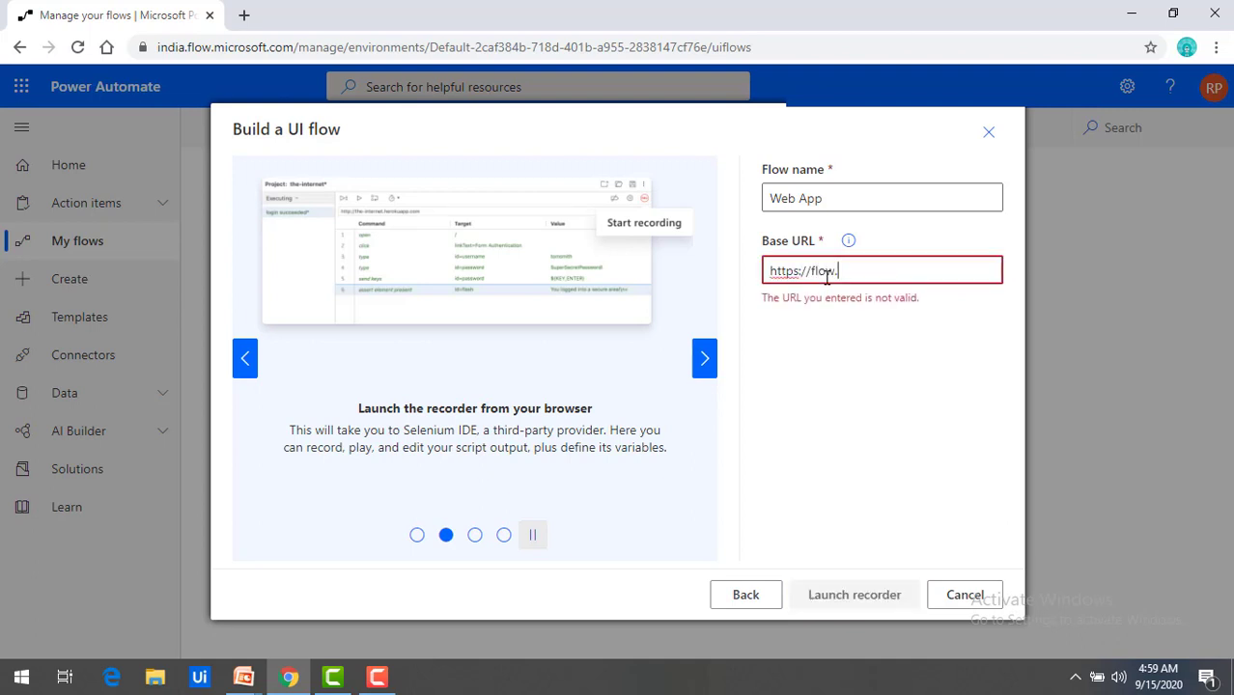
text(microsoft)
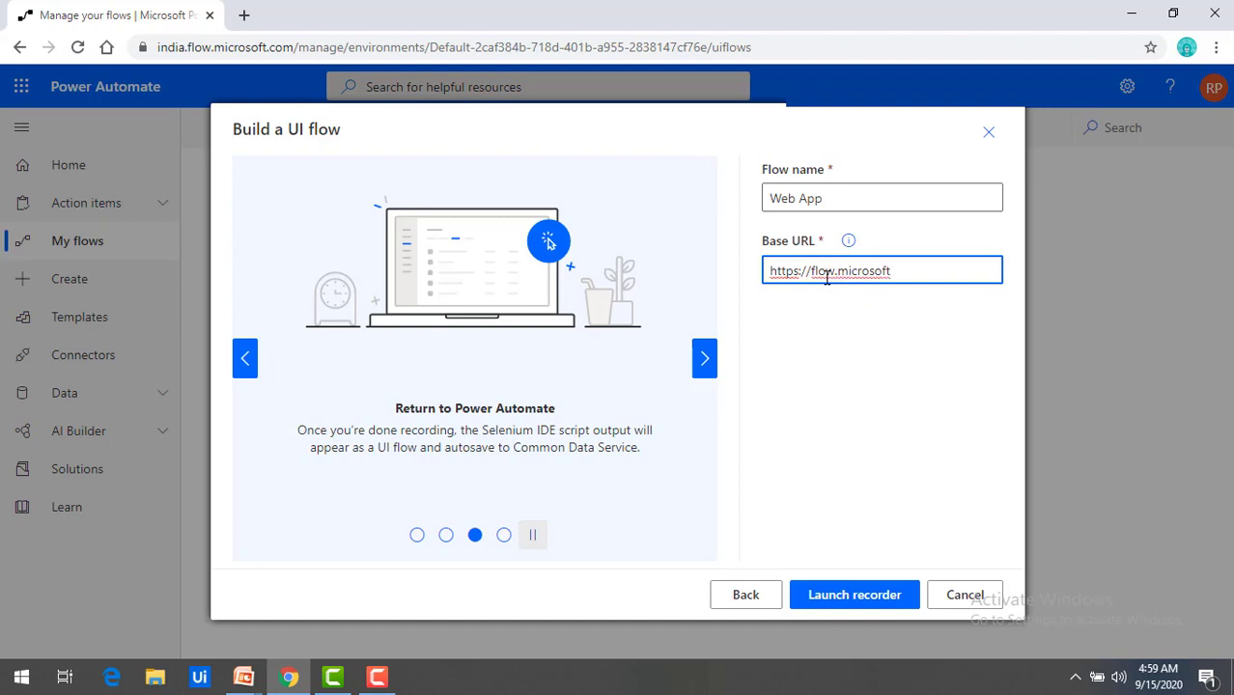
text(.com)
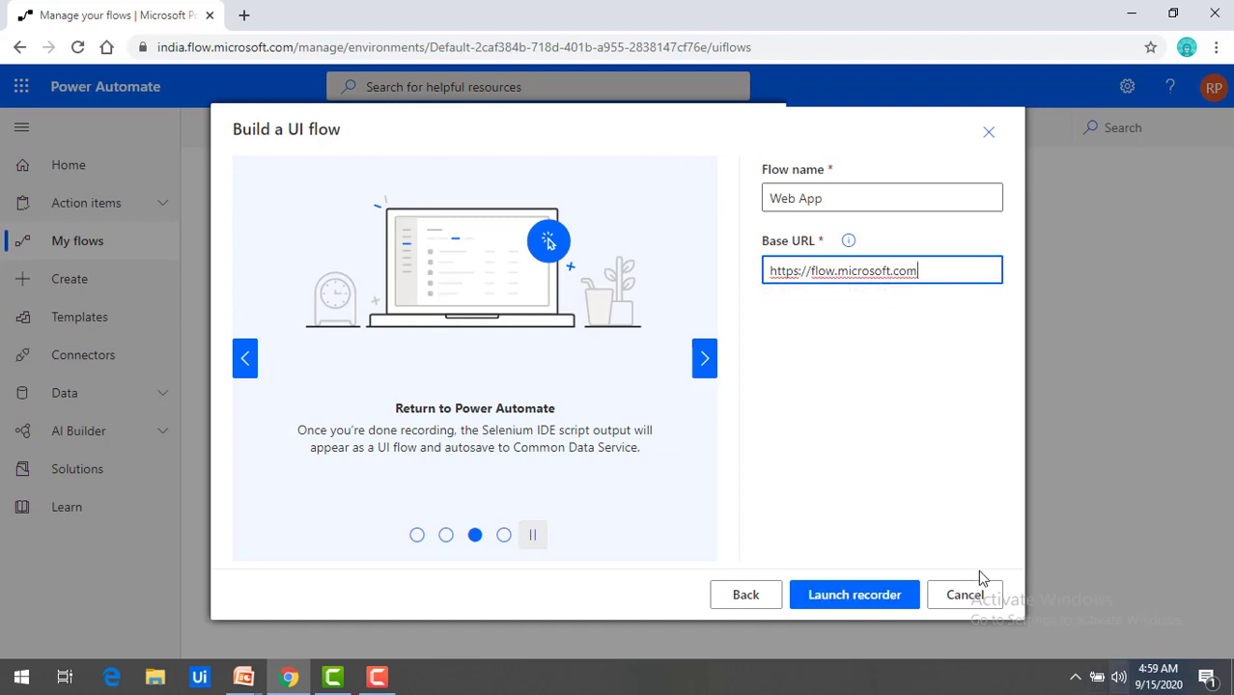
Launch the recorder and run the downloaded UI flows Setup.exe installer.
click(841, 598)
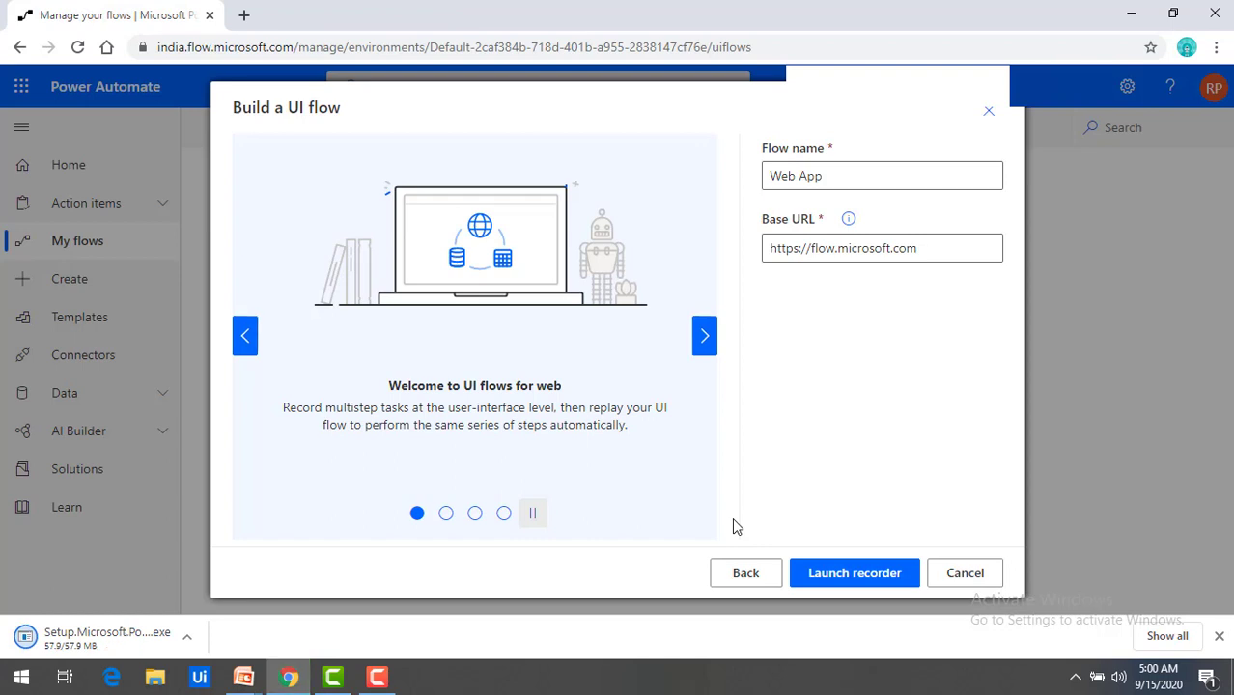
click(187, 643)
click(220, 520)
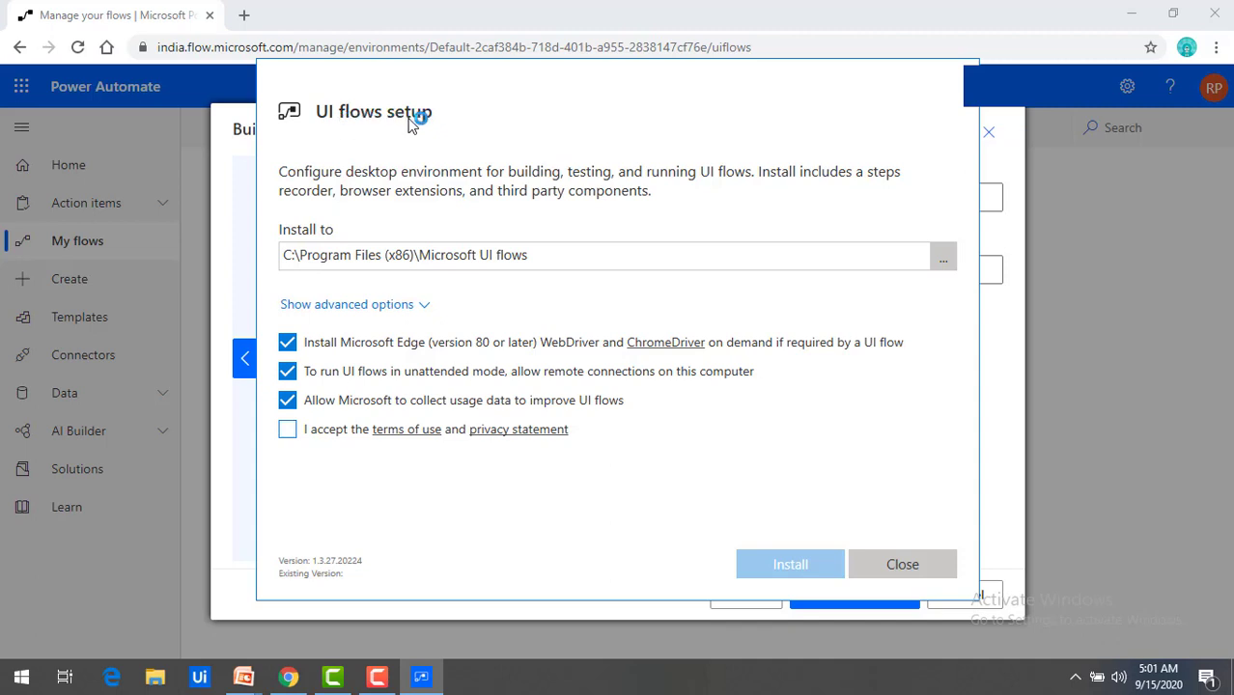
Accept the terms of use and privacy statement and install the UI flows components.
click(288, 431)
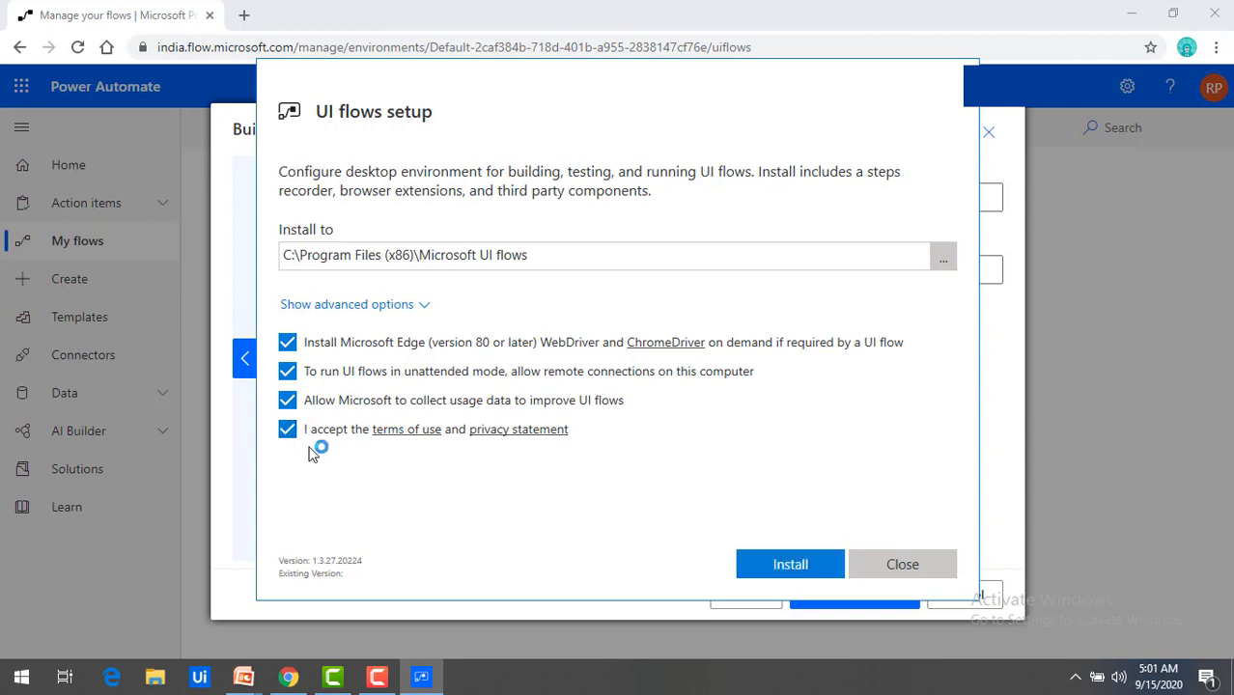
click(795, 568)
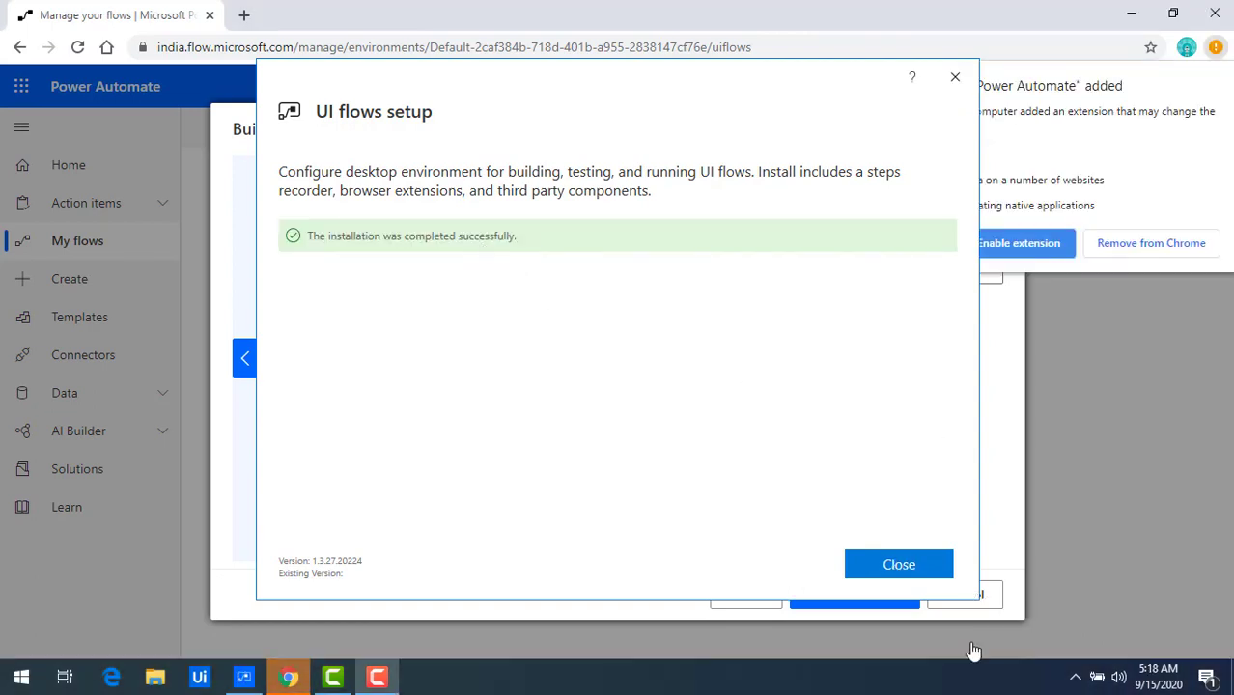
Close the finished setup window and enable the new Power Automate extension in Chrome.
click(920, 568)
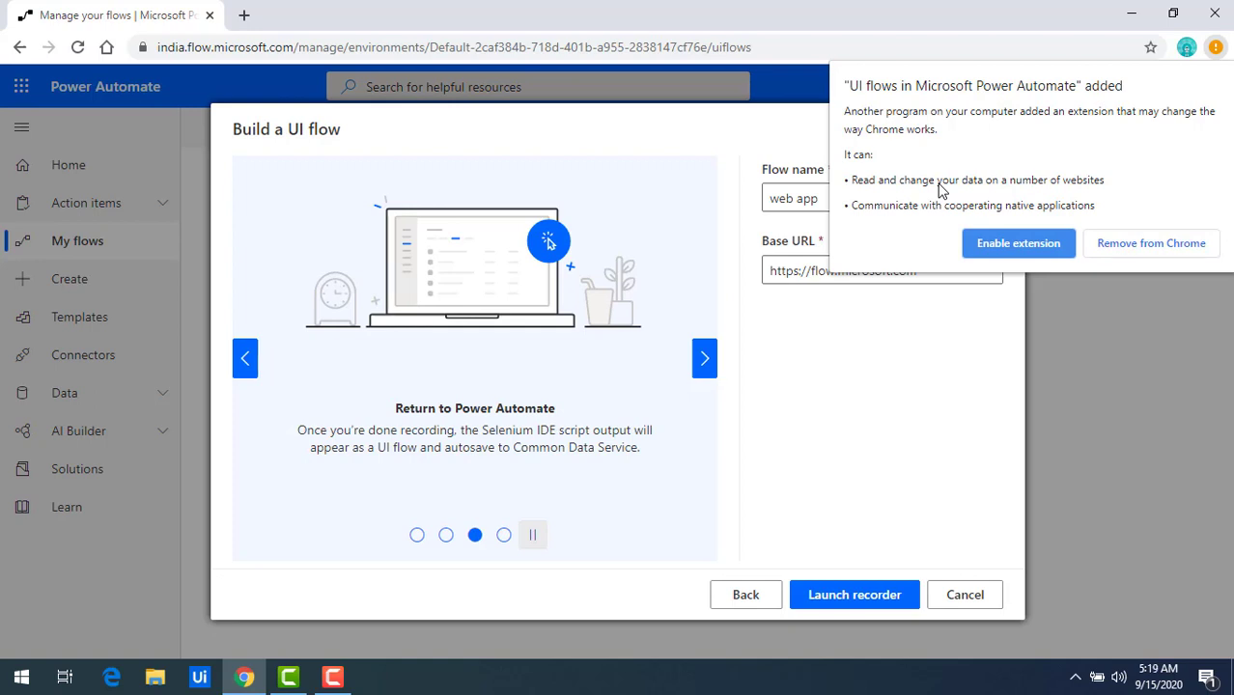
click(1027, 253)
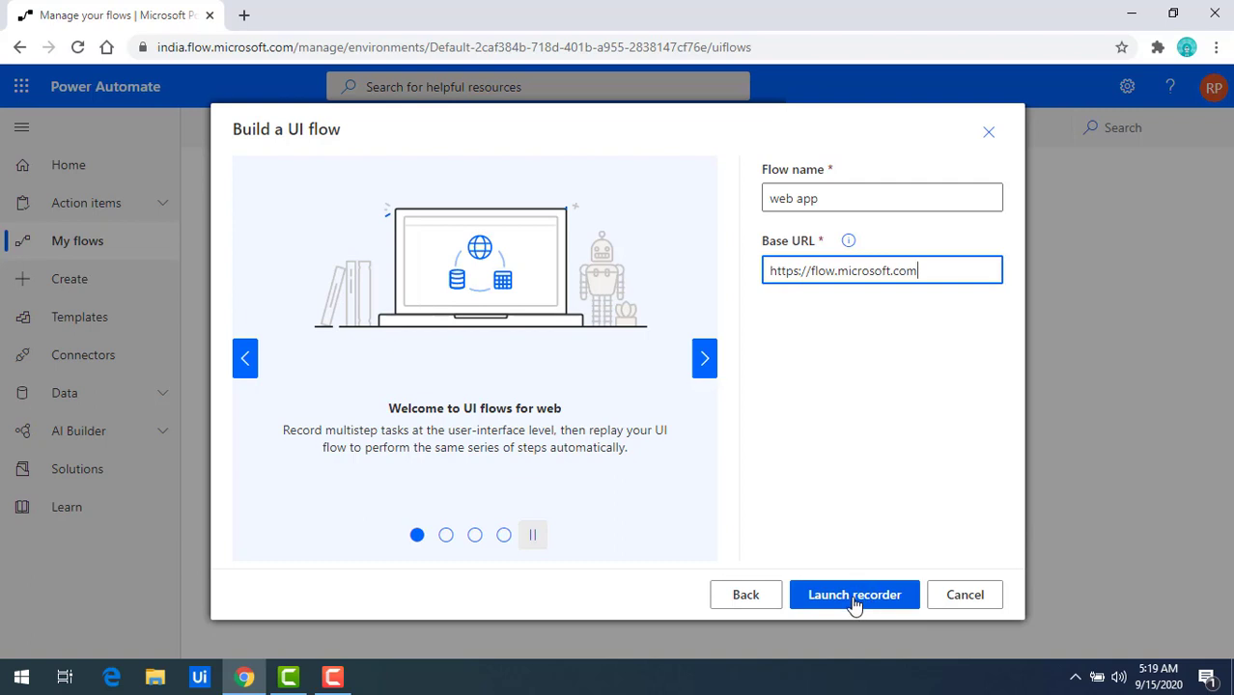
click(853, 595)
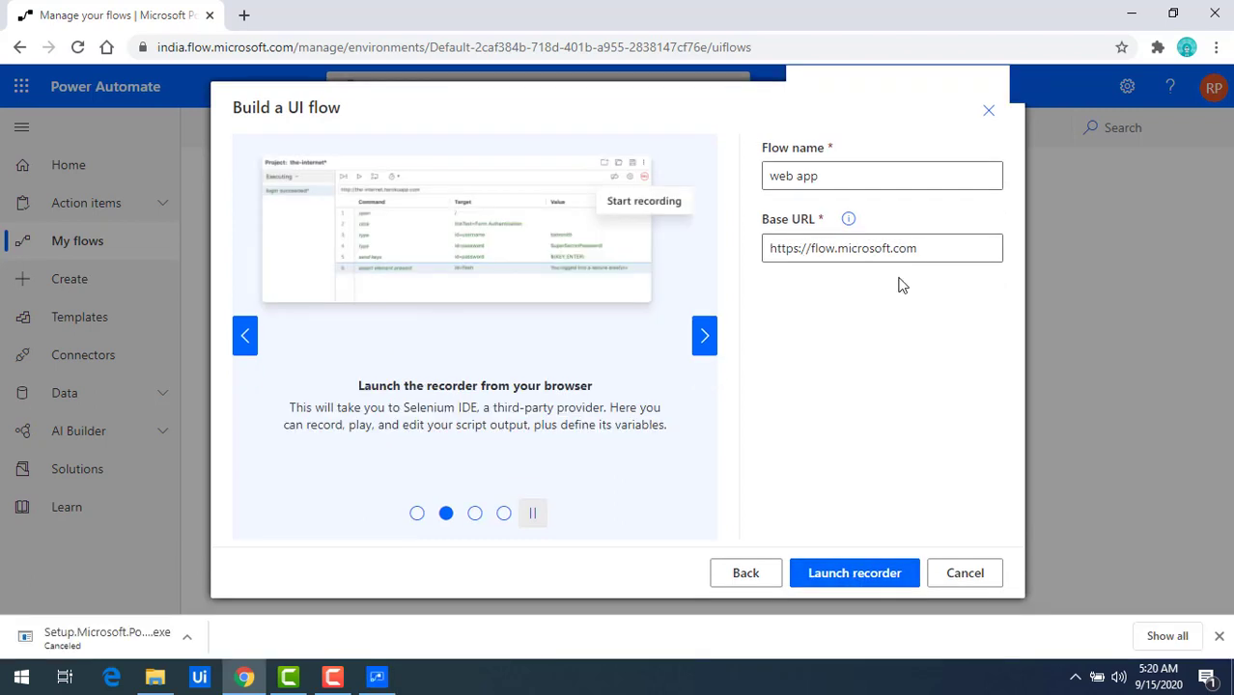